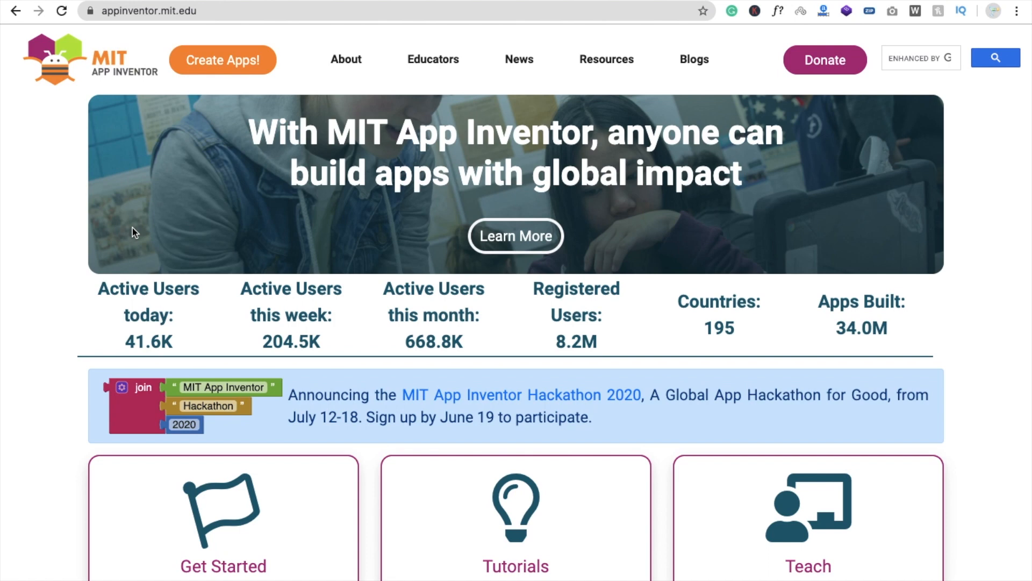
scroll(132, 227, "down", 3)
scroll(132, 227, "down", 1)
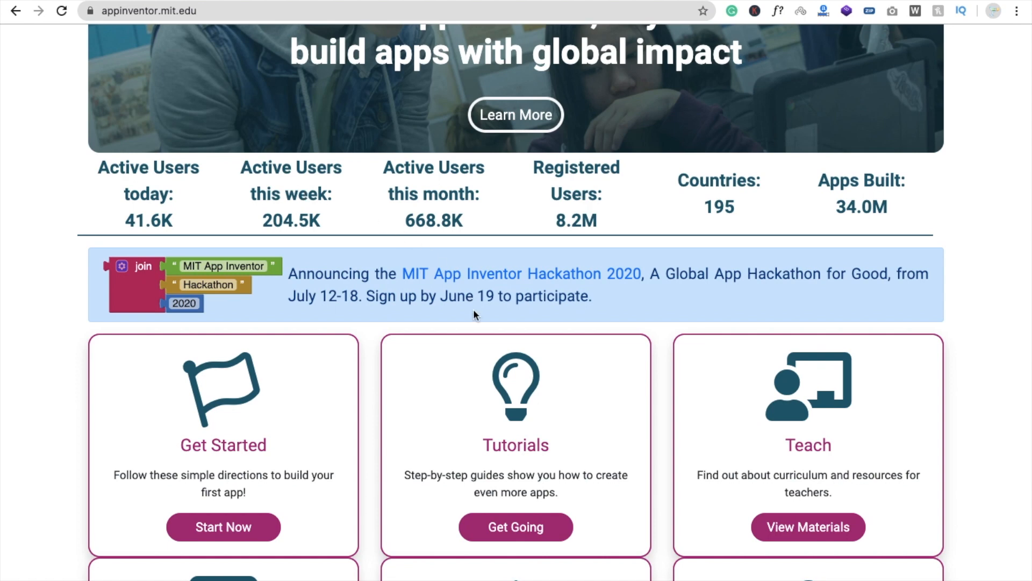
- Follow the home page banner link to the MIT App Inventor Hackathon 2020 page
left_click(516, 274)
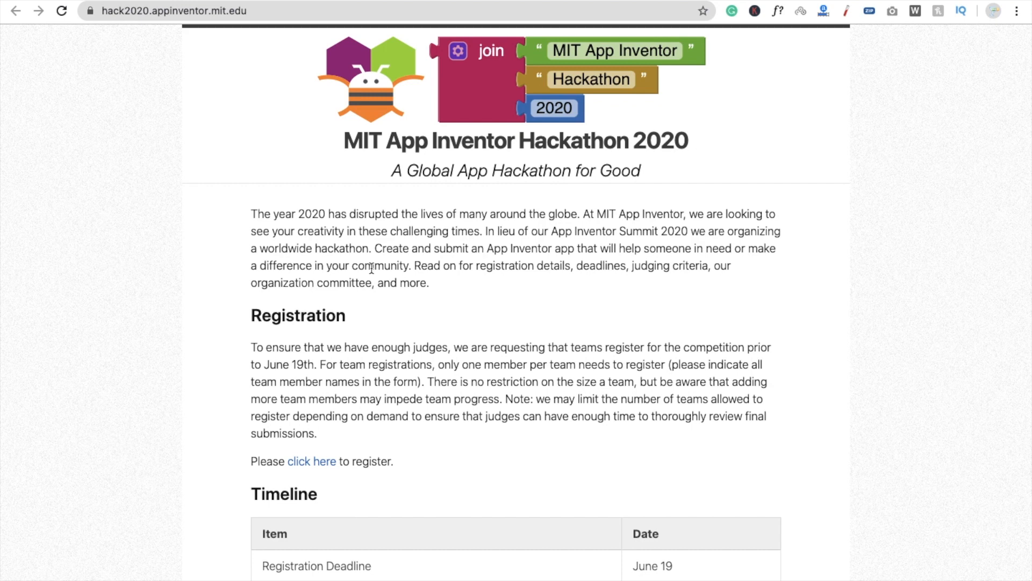
scroll(372, 269, "down", 2)
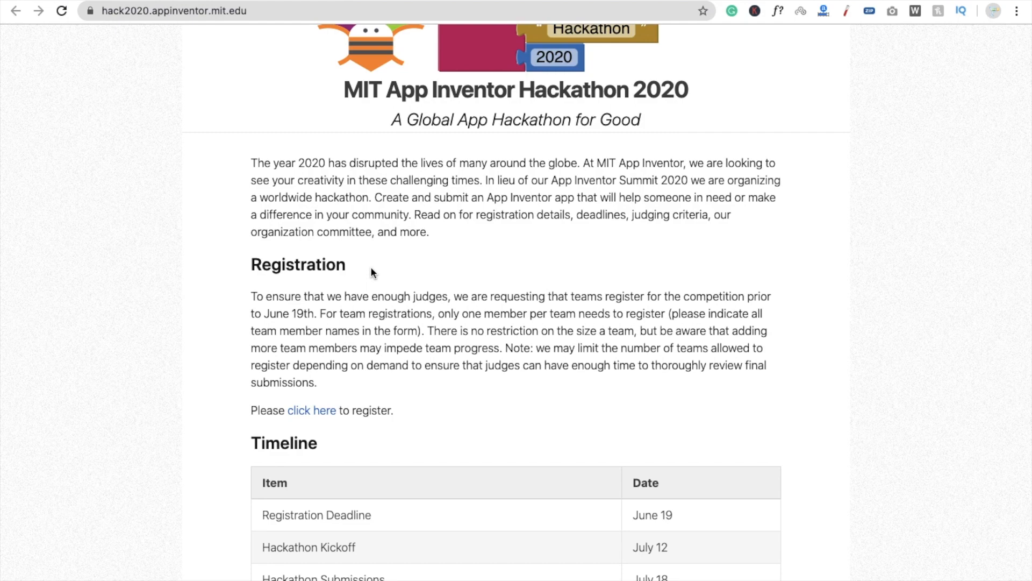
scroll(428, 367, "down", 4)
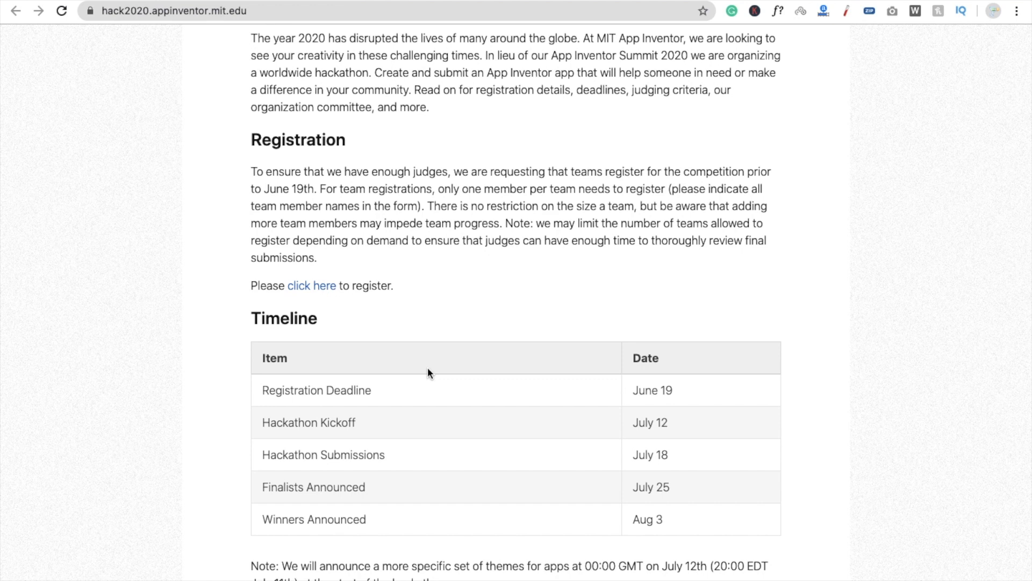
scroll(427, 367, "down", 1)
scroll(427, 367, "down", 3)
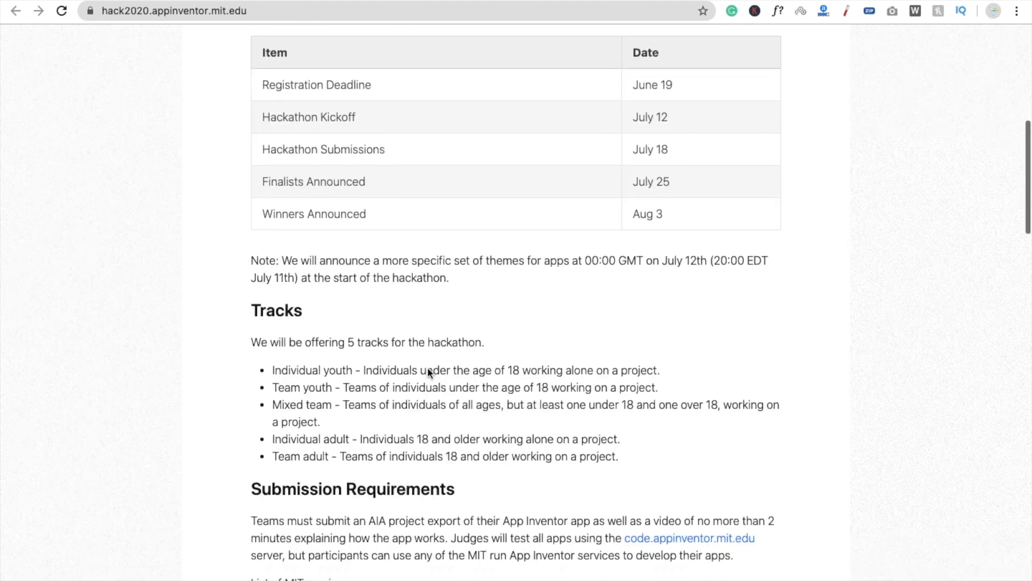
scroll(427, 367, "down", 3)
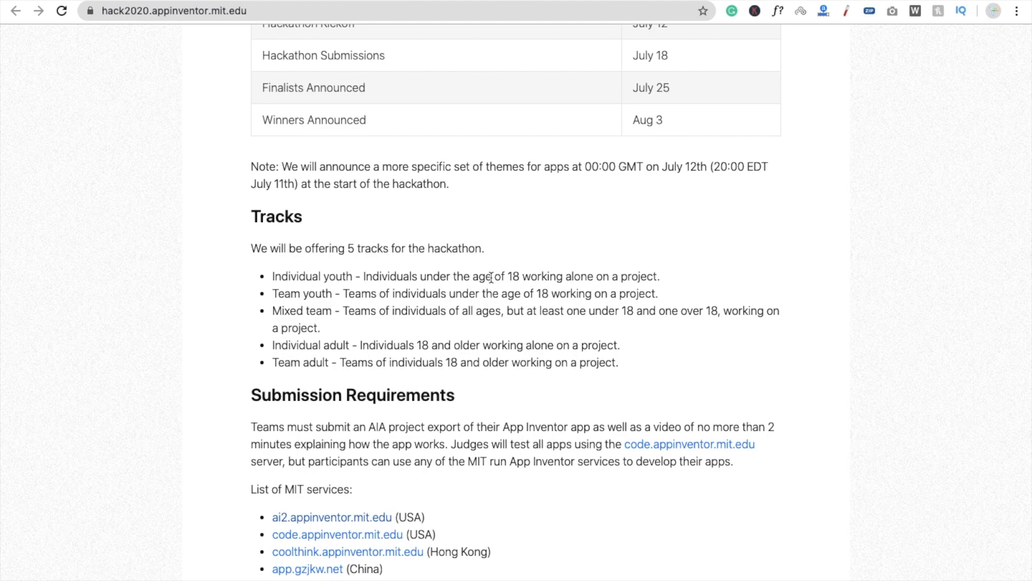
scroll(492, 278, "down", 3)
scroll(323, 267, "down", 3)
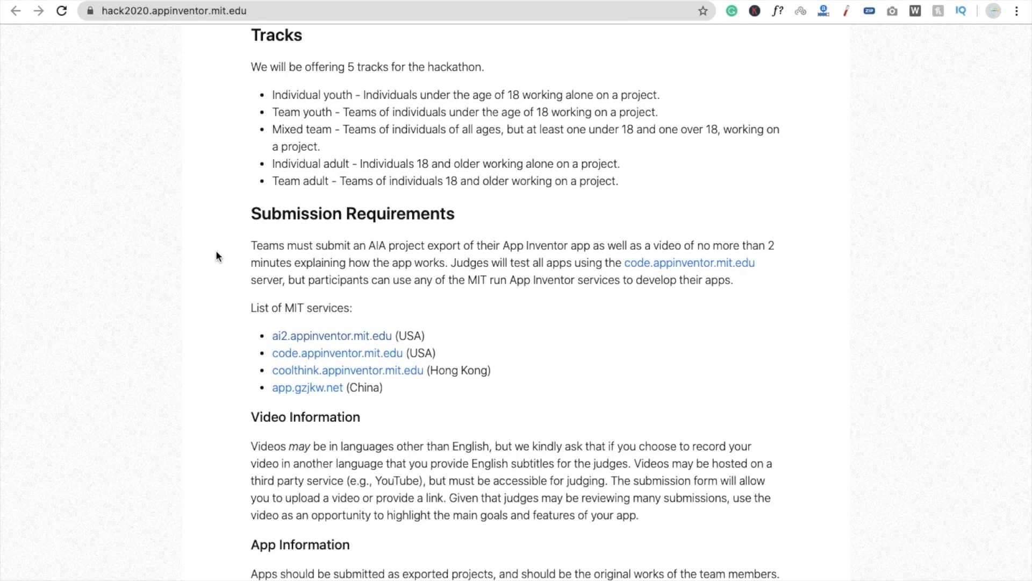
scroll(215, 250, "down", 1)
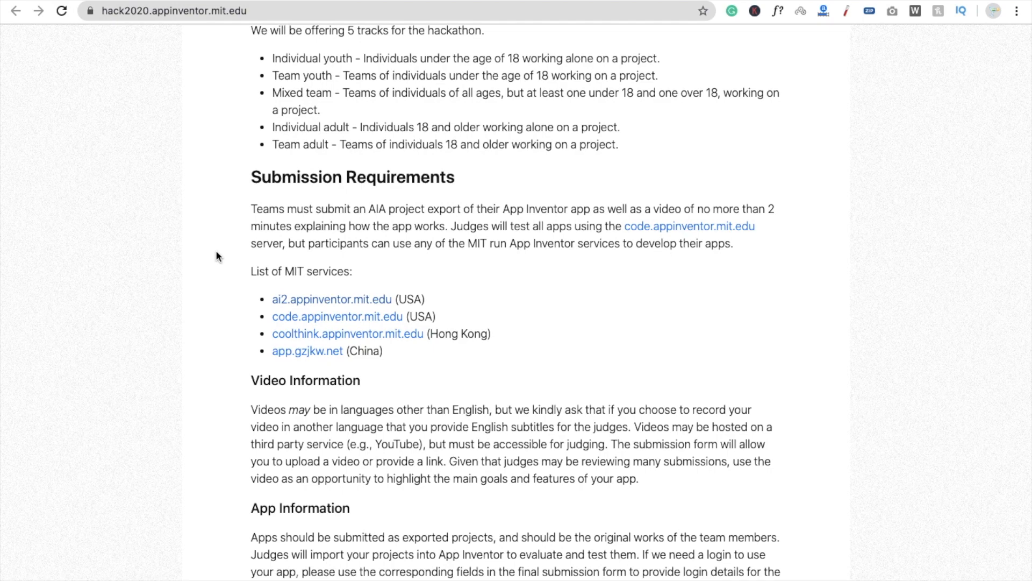
scroll(215, 250, "down", 4)
scroll(216, 250, "down", 2)
scroll(215, 250, "down", 4)
scroll(215, 250, "down", 3)
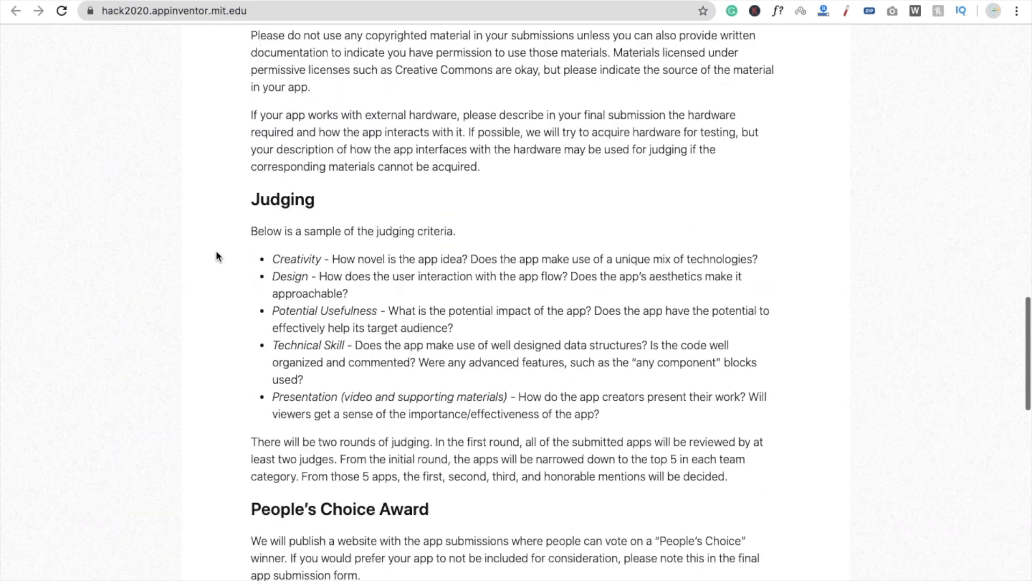
scroll(215, 256, "down", 1)
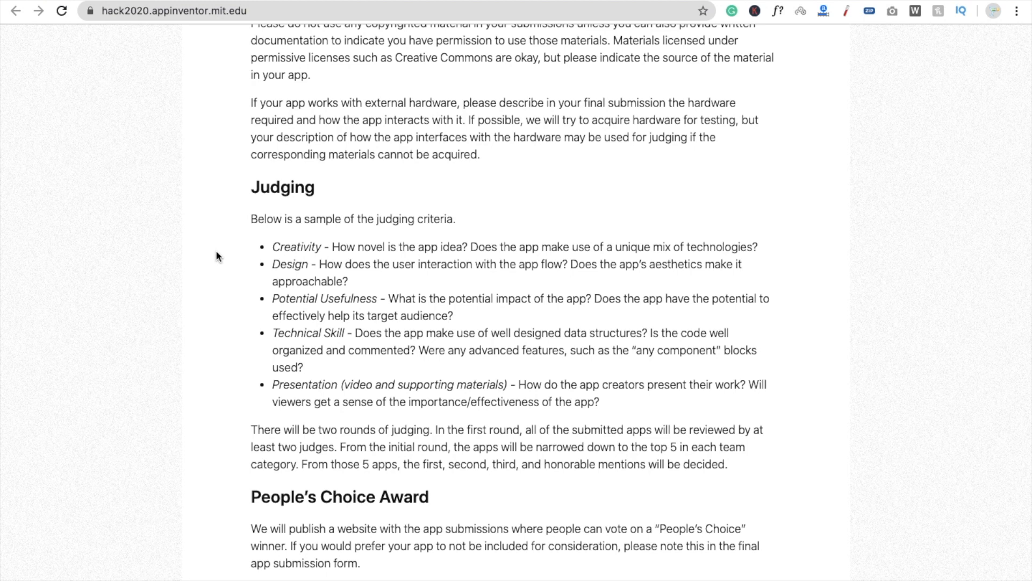
scroll(215, 250, "down", 1)
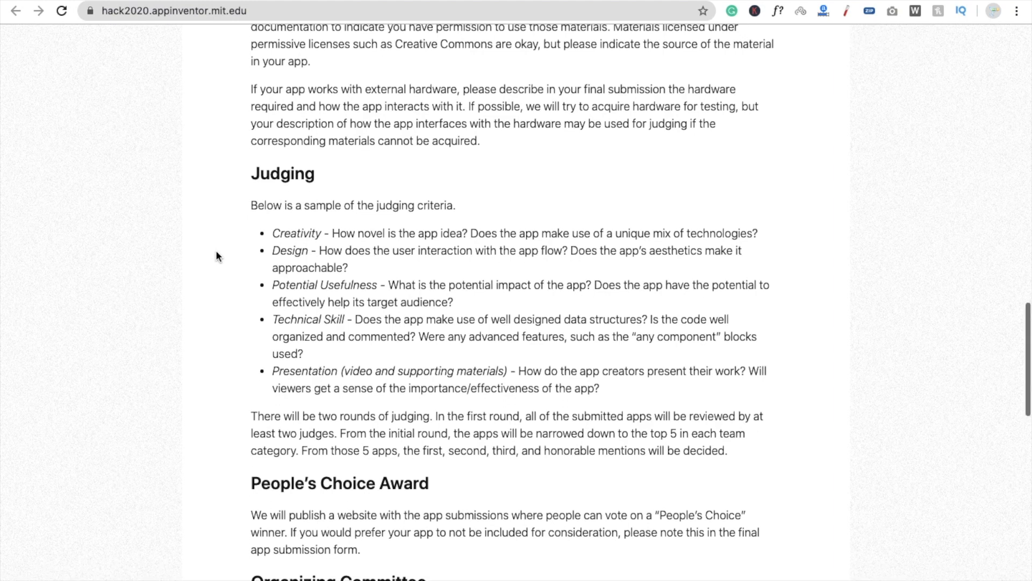
scroll(215, 250, "down", 3)
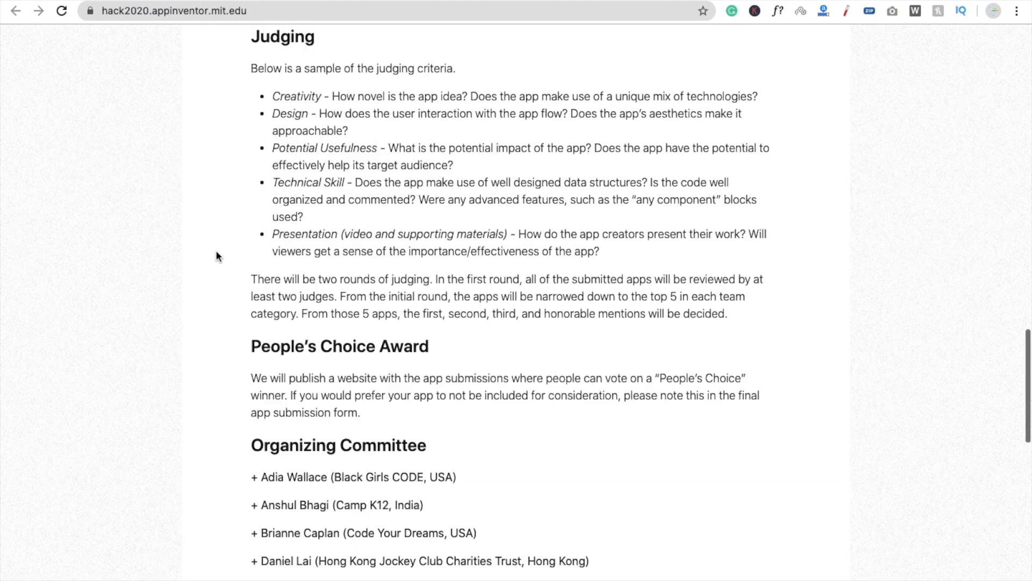
scroll(215, 249, "down", 2)
scroll(215, 251, "down", 3)
scroll(216, 251, "down", 2)
scroll(216, 250, "down", 5)
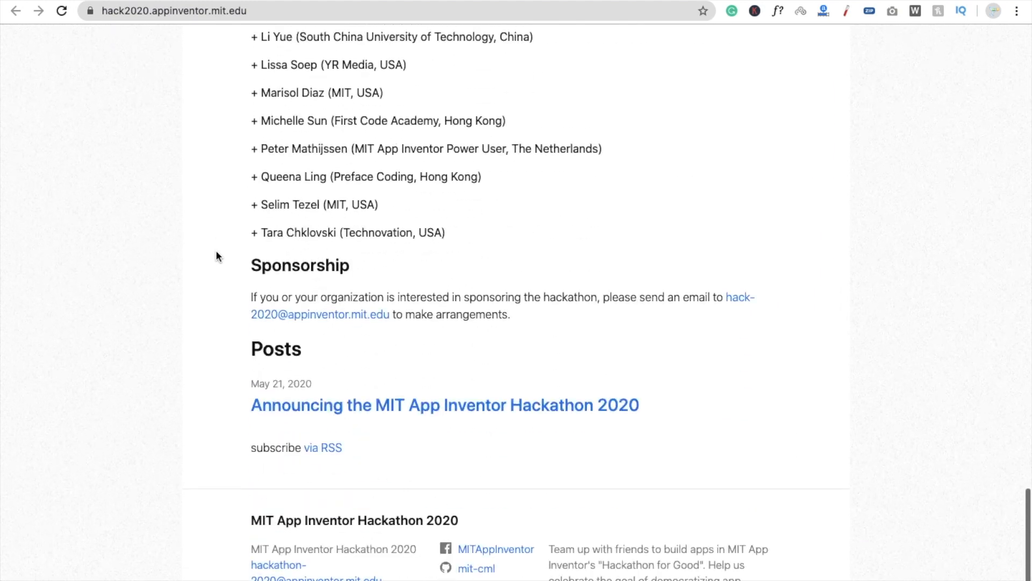
scroll(215, 250, "up", 2)
scroll(216, 250, "up", 1)
scroll(215, 249, "up", 1)
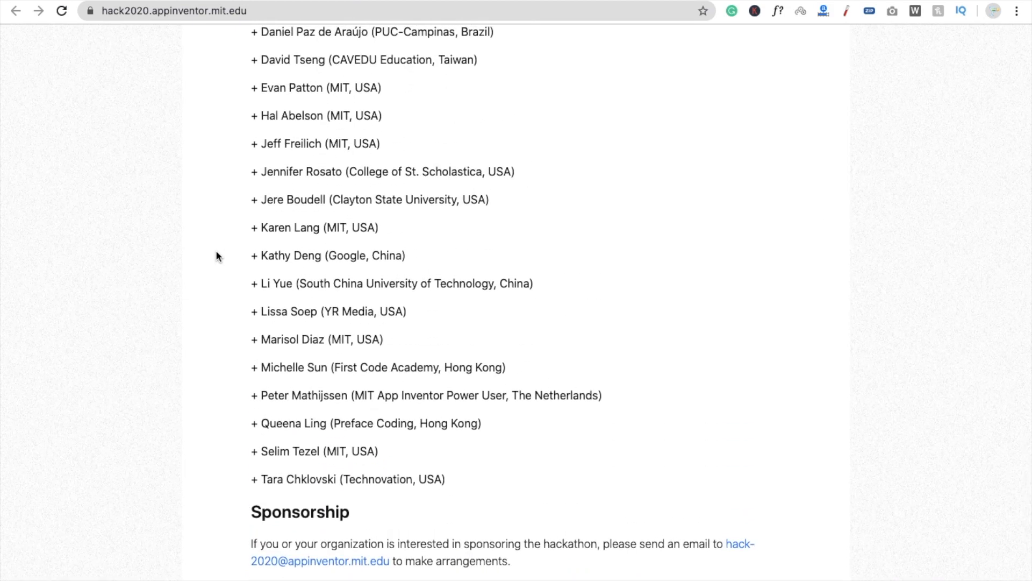
scroll(216, 250, "up", 5)
scroll(215, 250, "up", 3)
scroll(215, 251, "up", 1)
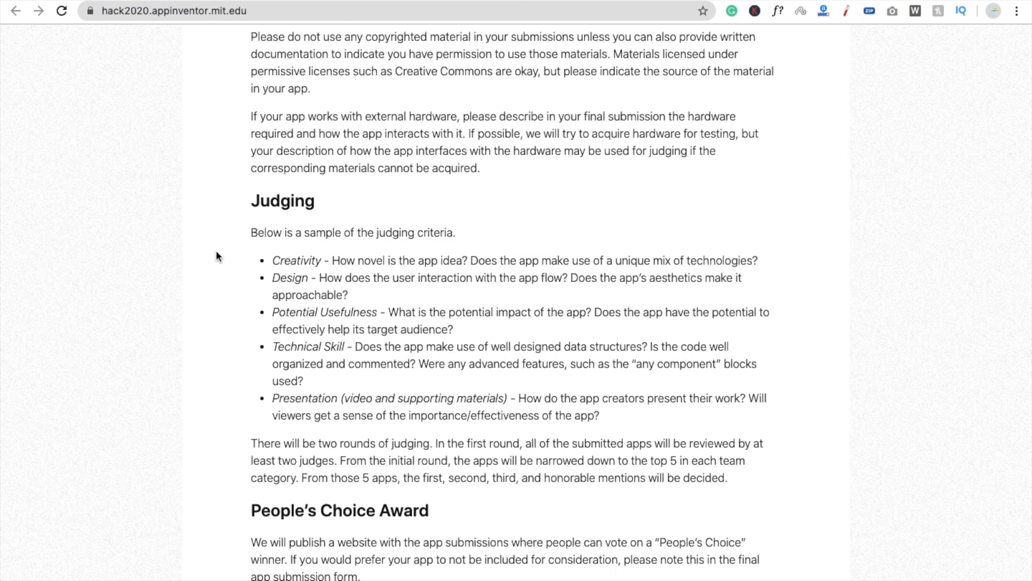
scroll(216, 255, "up", 10)
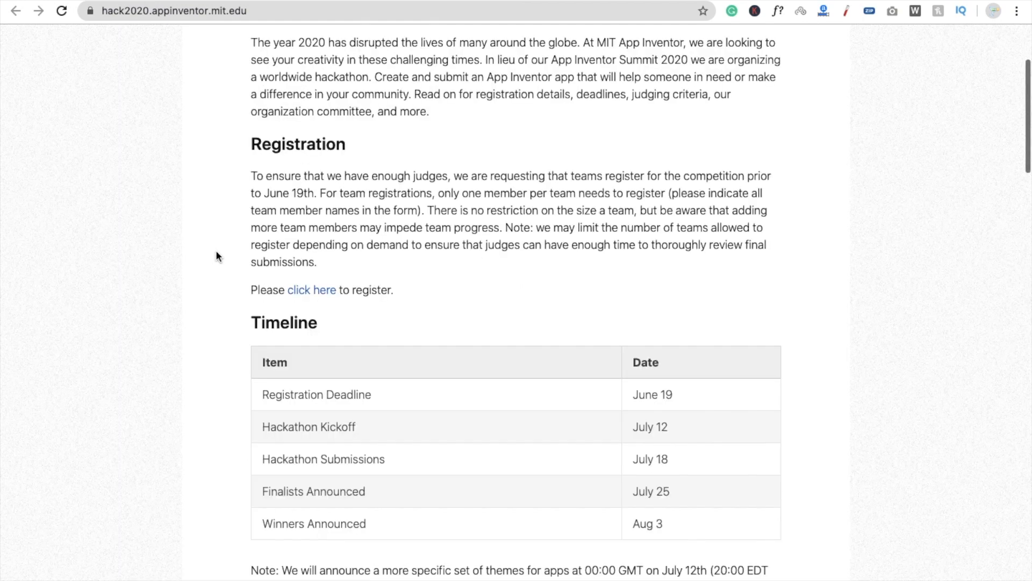
left_click(310, 290)
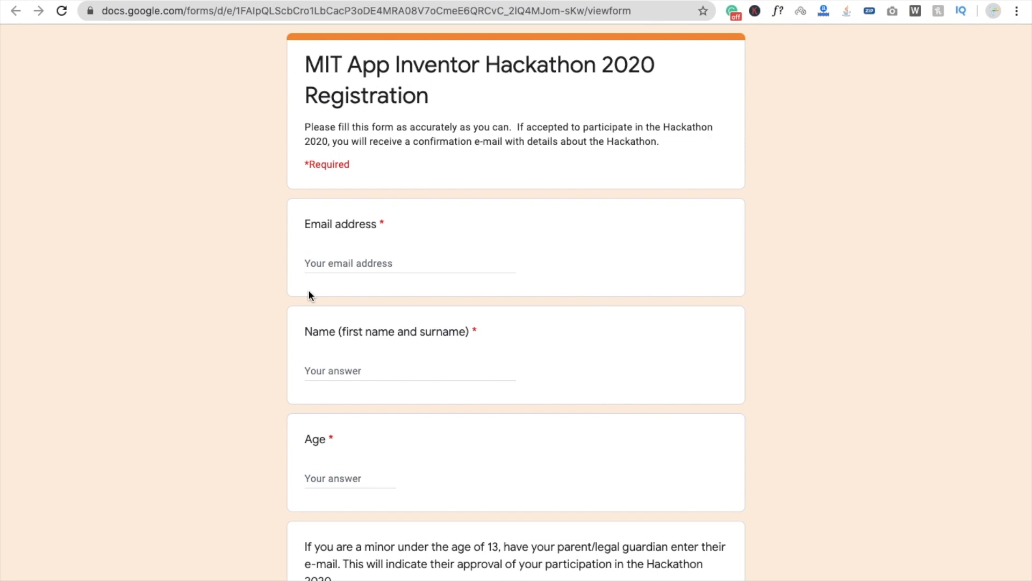
scroll(308, 289, "down", 4)
scroll(309, 290, "down", 4)
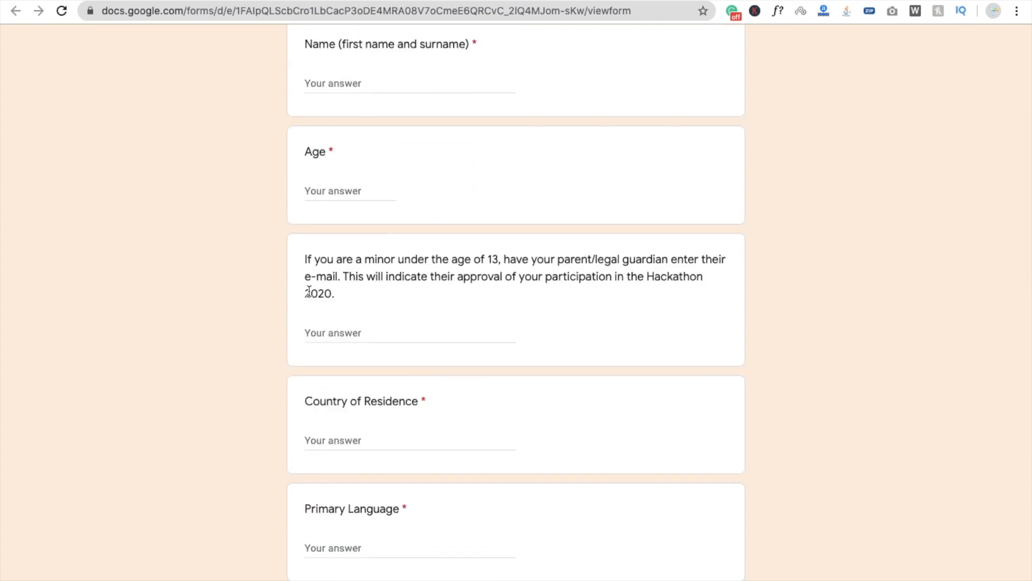
scroll(308, 289, "down", 1)
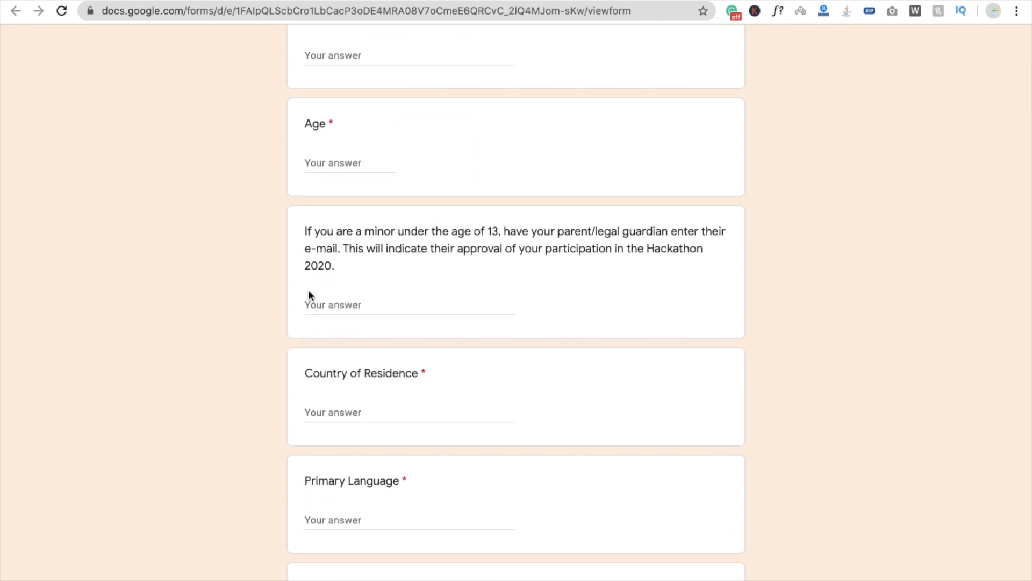
scroll(308, 294, "down", 1)
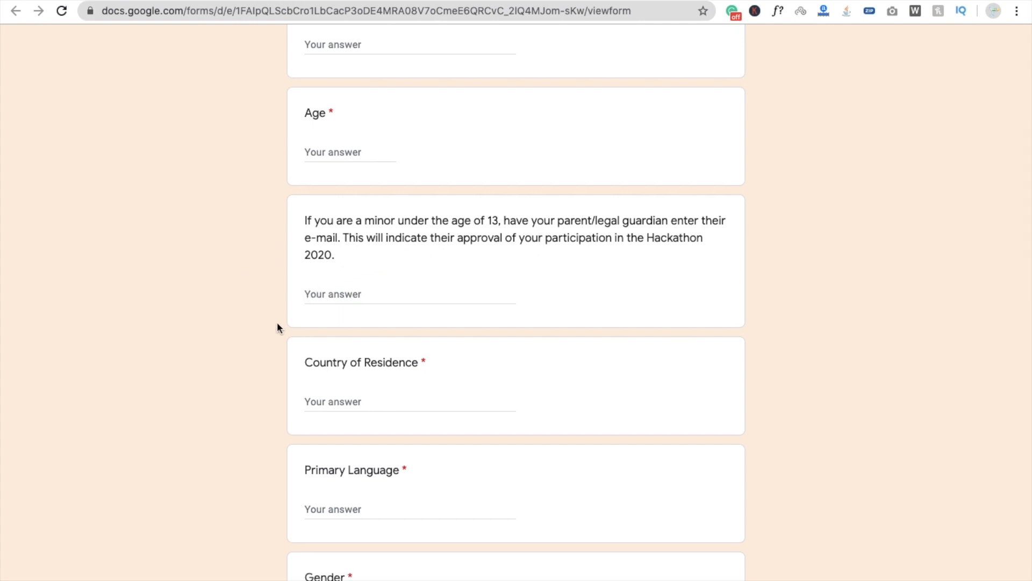
scroll(288, 327, "down", 1)
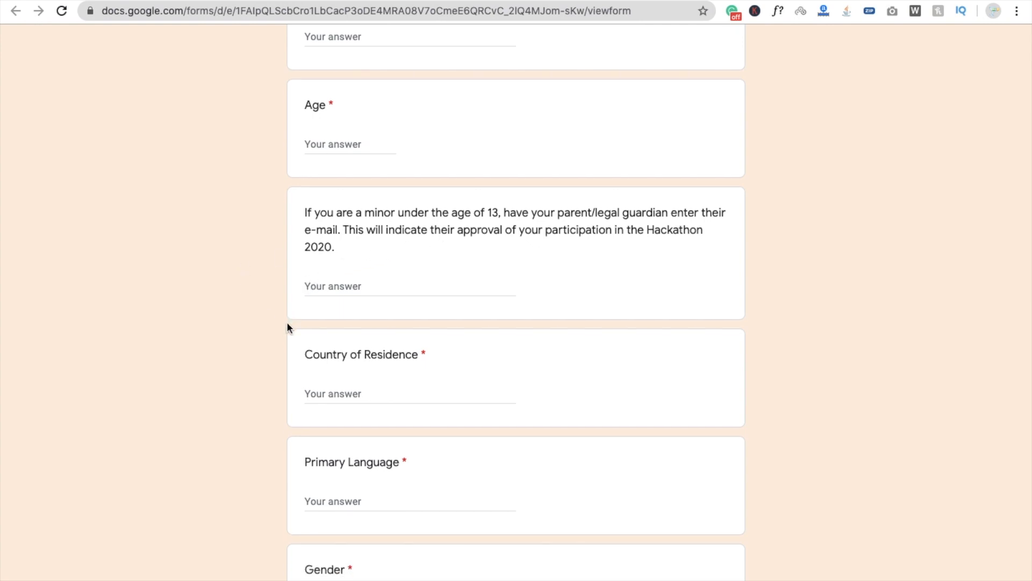
scroll(288, 327, "down", 2)
scroll(288, 326, "down", 2)
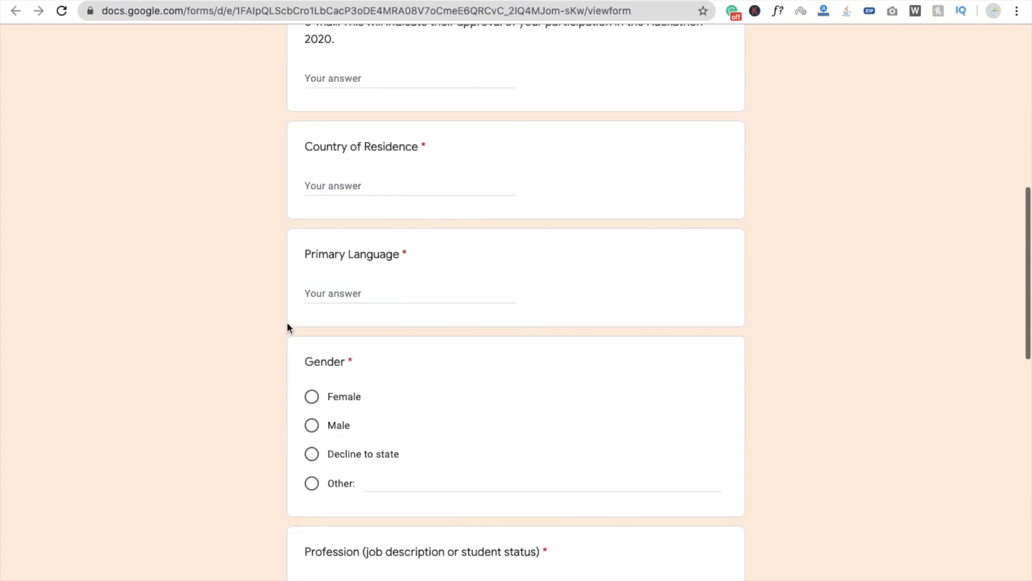
scroll(288, 327, "down", 2)
scroll(287, 327, "down", 2)
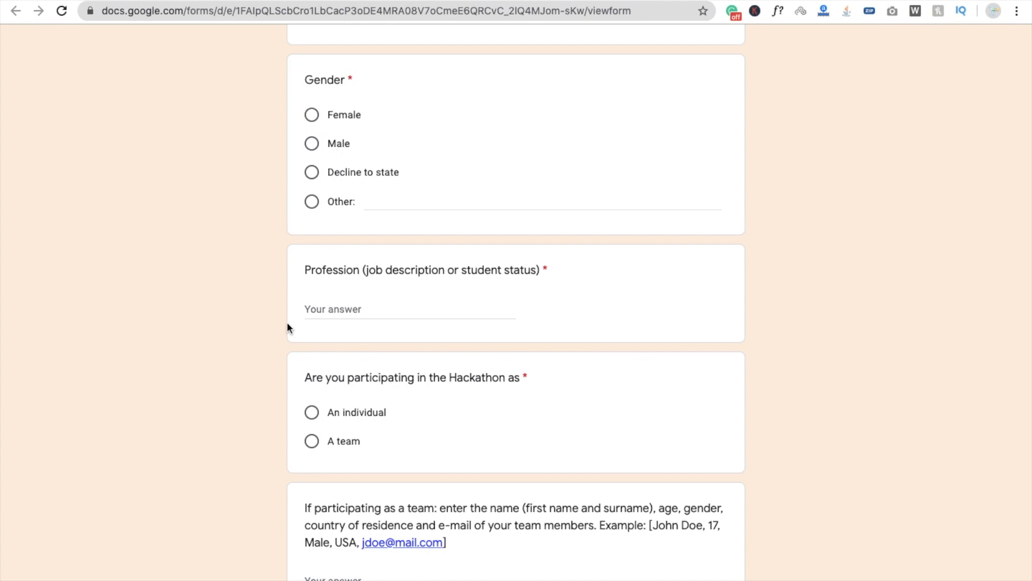
scroll(287, 326, "down", 1)
scroll(288, 327, "down", 2)
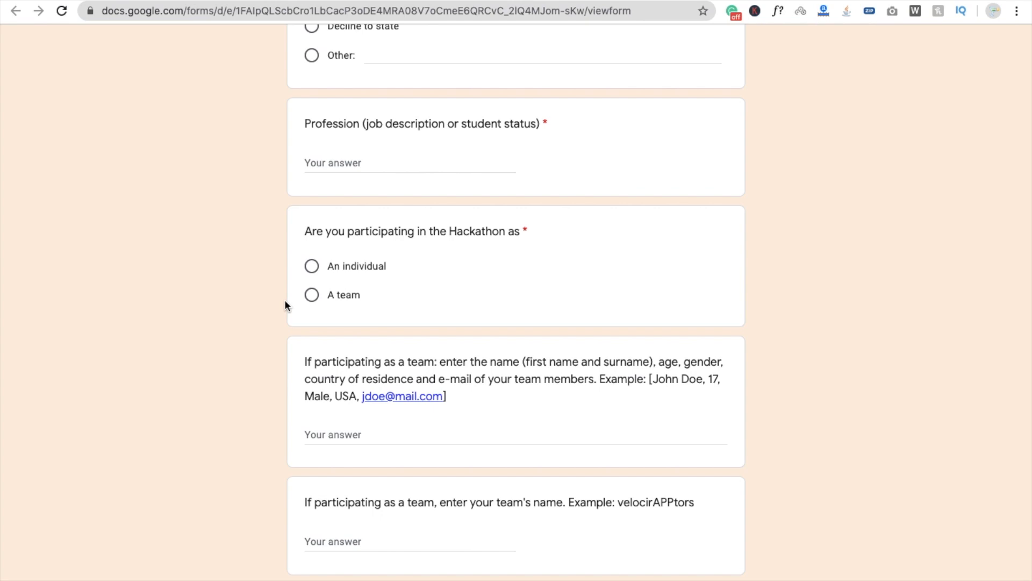
scroll(285, 304, "down", 2)
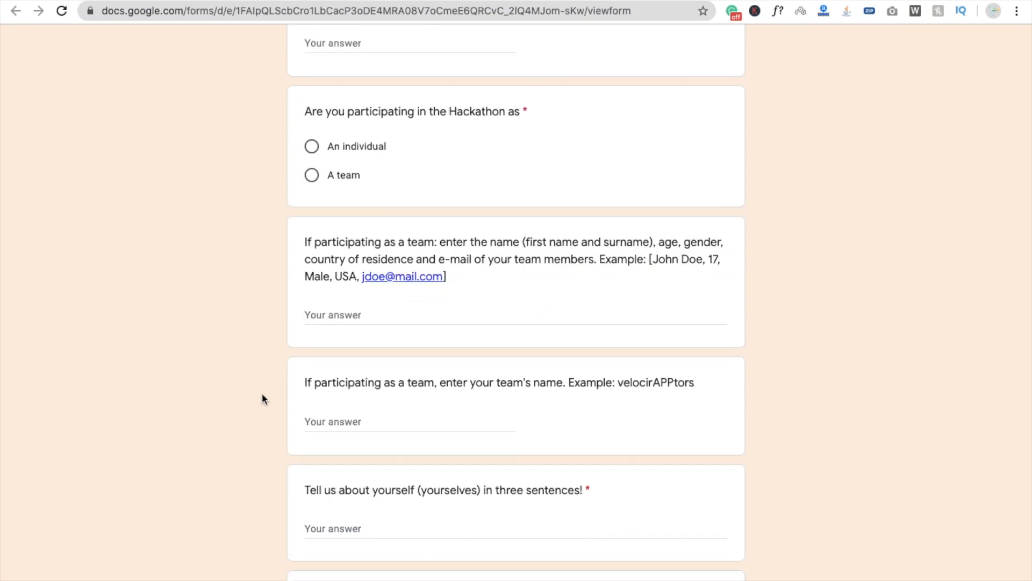
scroll(287, 392, "down", 2)
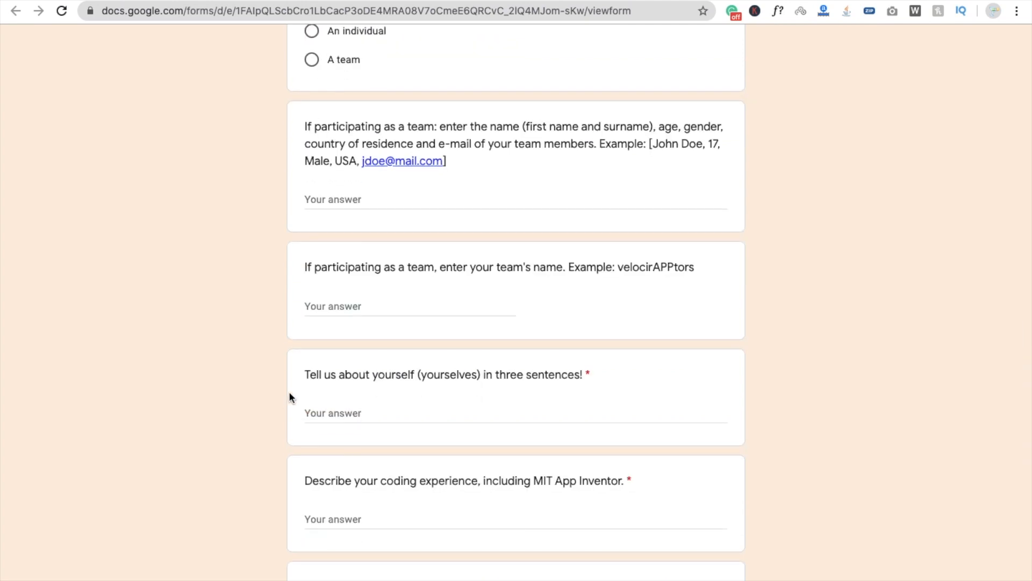
scroll(290, 391, "down", 2)
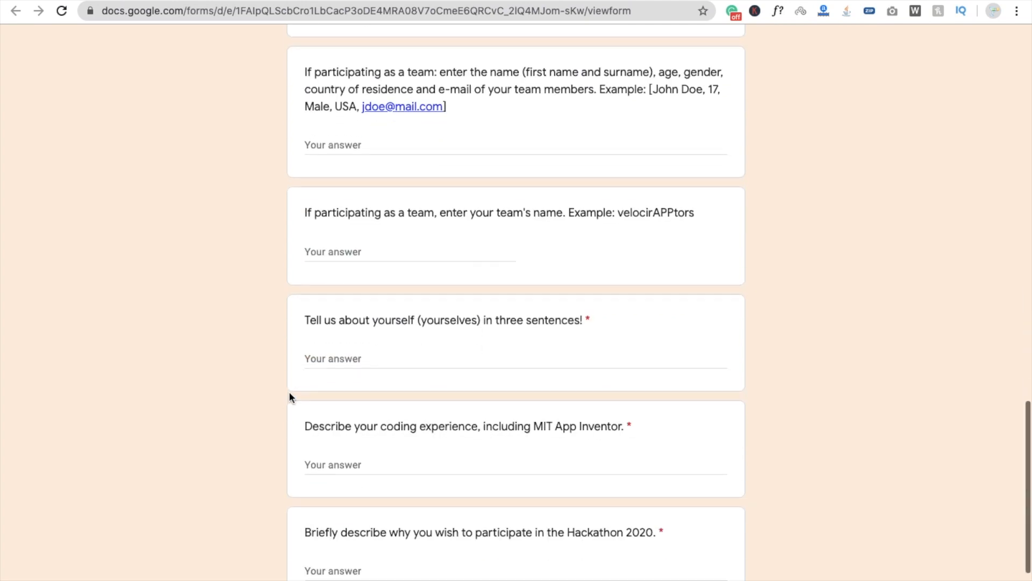
scroll(289, 391, "down", 1)
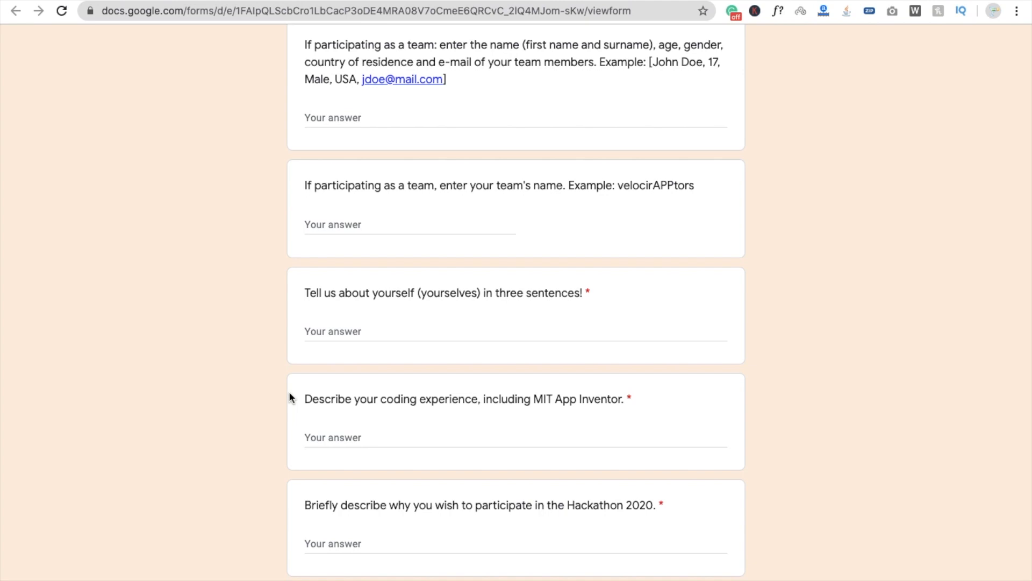
scroll(289, 391, "down", 2)
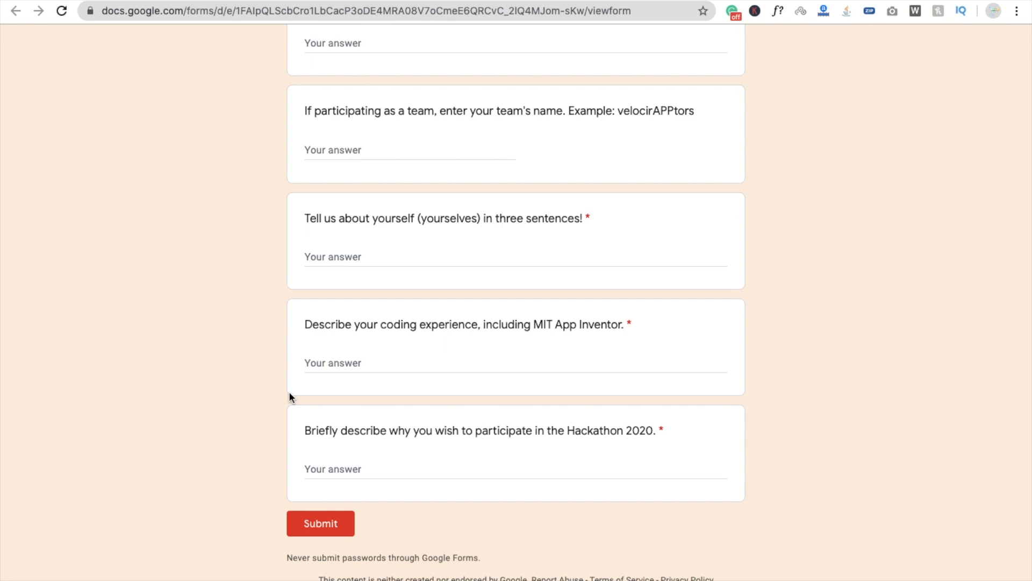
scroll(290, 391, "down", 1)
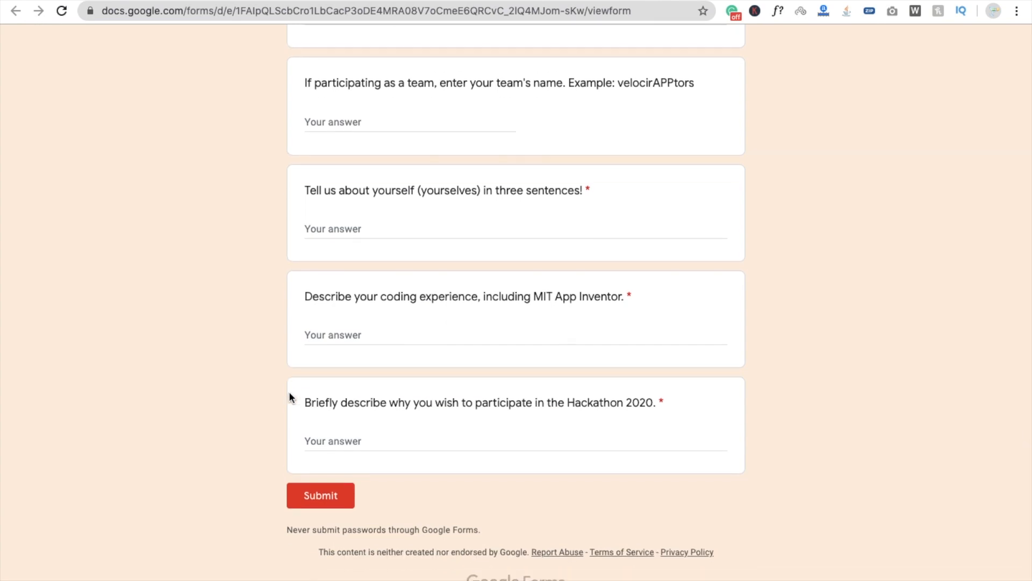